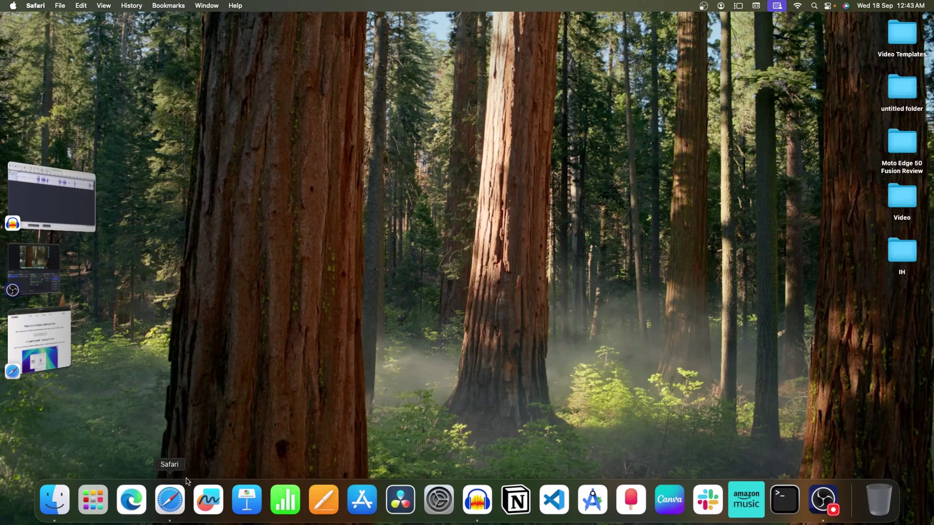
Download Install Parallels Desktop.dmg from the Parallels page in Safari and open it from Downloads.
{"action": "left_click", "coordinate": [168, 495]}
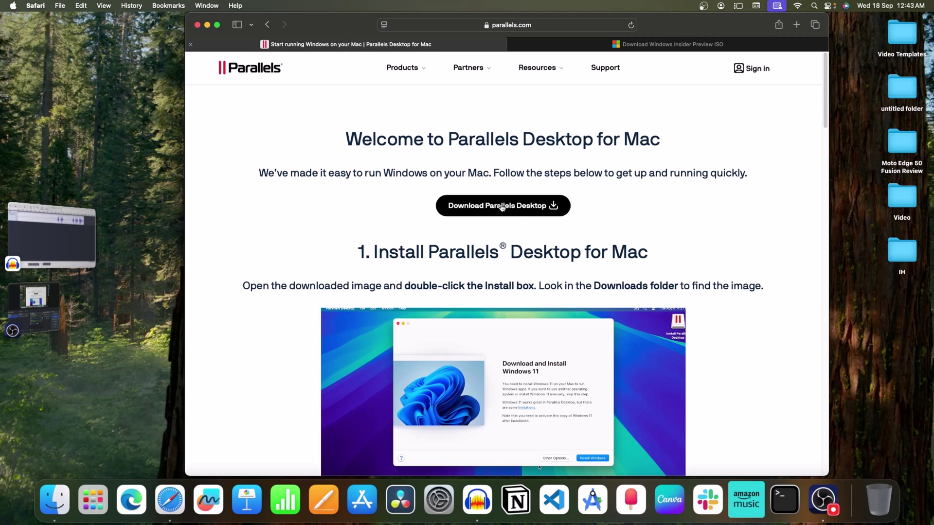
{"action": "left_click", "coordinate": [502, 207]}
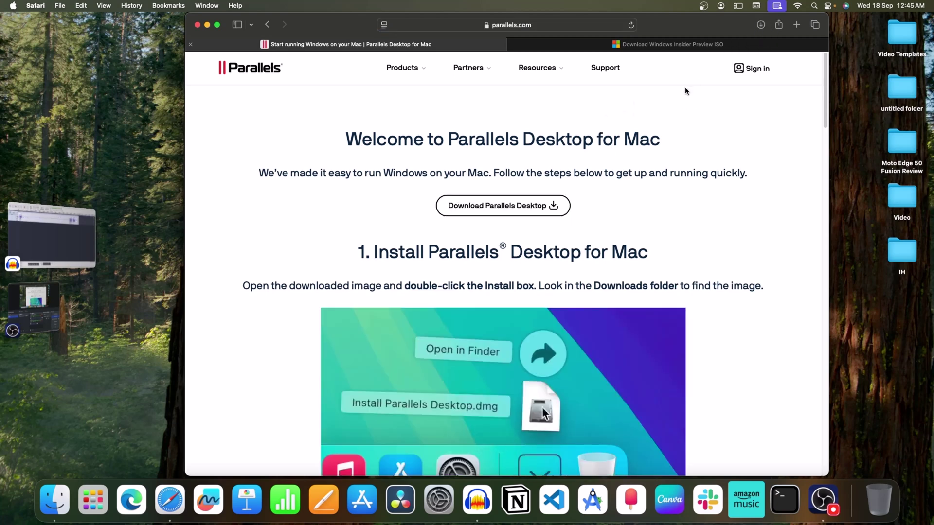
{"action": "left_click", "coordinate": [760, 25]}
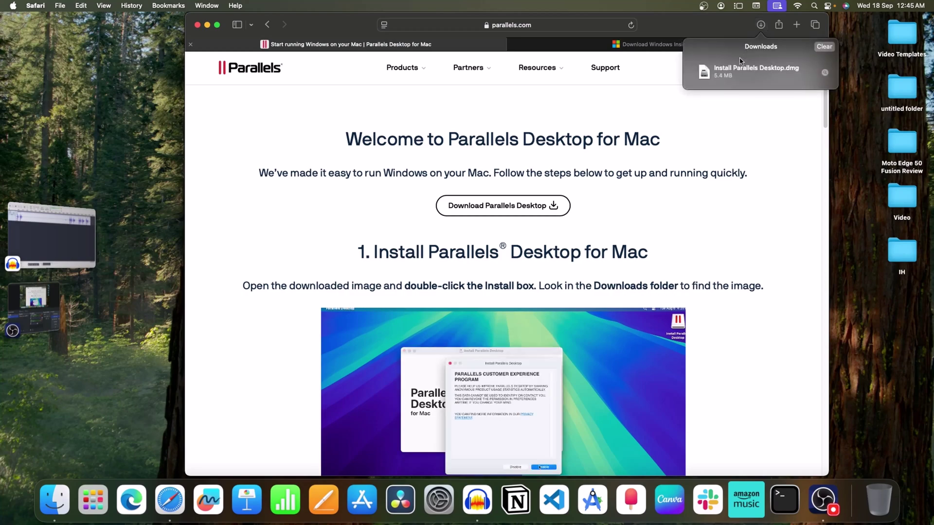
{"action": "left_click", "coordinate": [761, 73]}
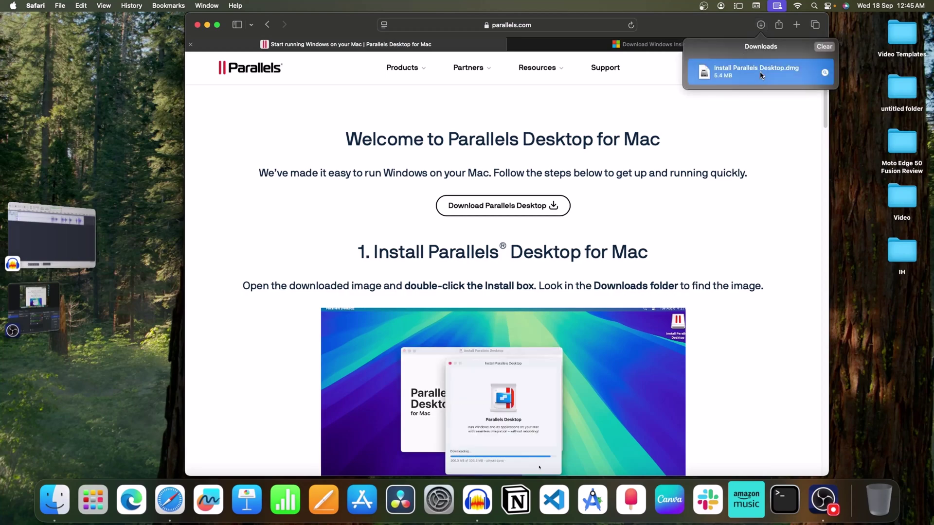
Run the Parallels Desktop installer from the disk image, enabling usage statistics and entering the admin password.
{"action": "double_click", "coordinate": [760, 72]}
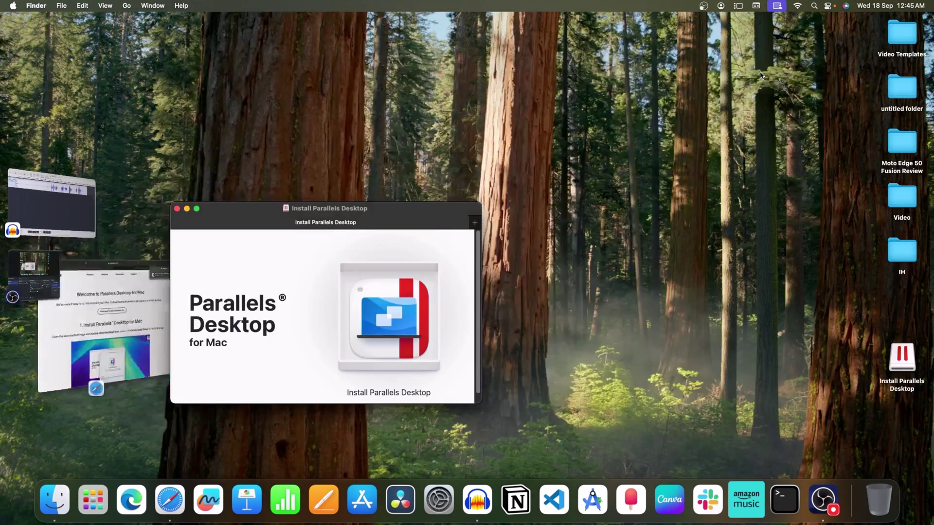
{"action": "double_click", "coordinate": [383, 314]}
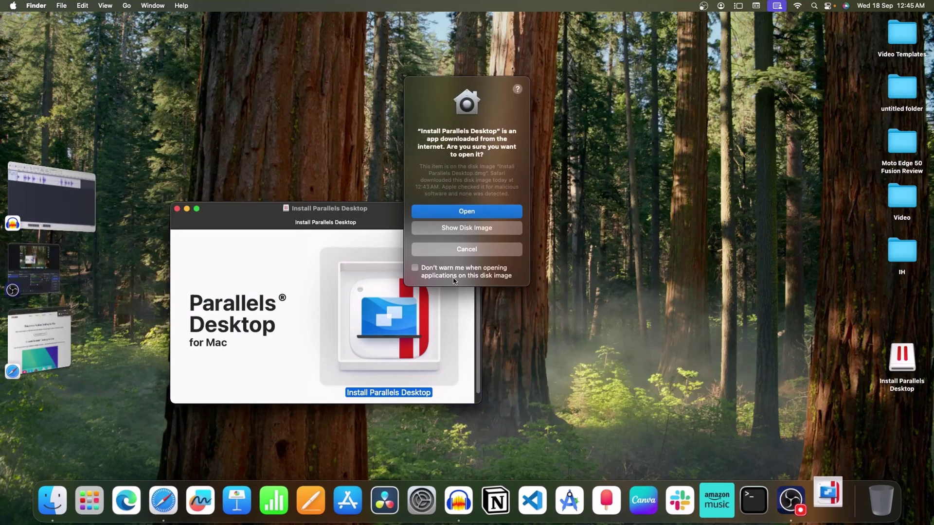
{"action": "left_click", "coordinate": [468, 212]}
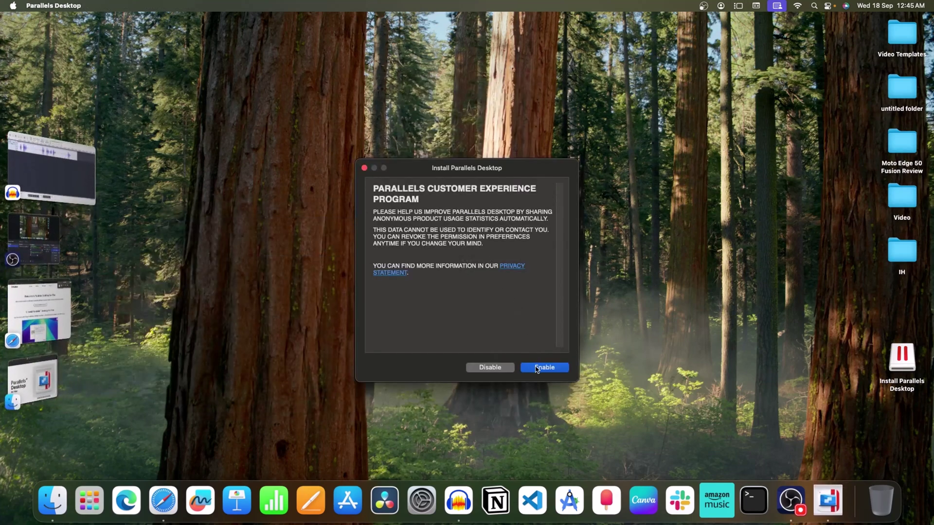
{"action": "left_click", "coordinate": [541, 369]}
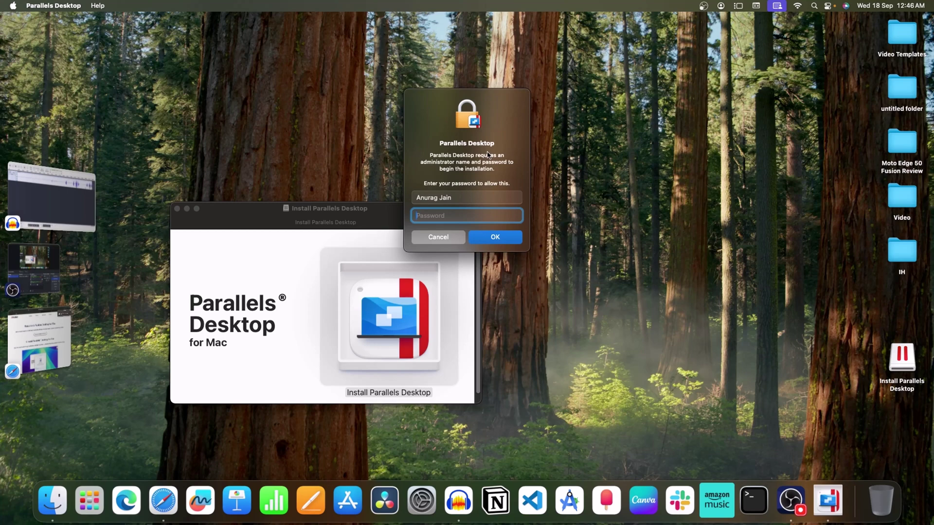
{"action": "type", "text": "a"}
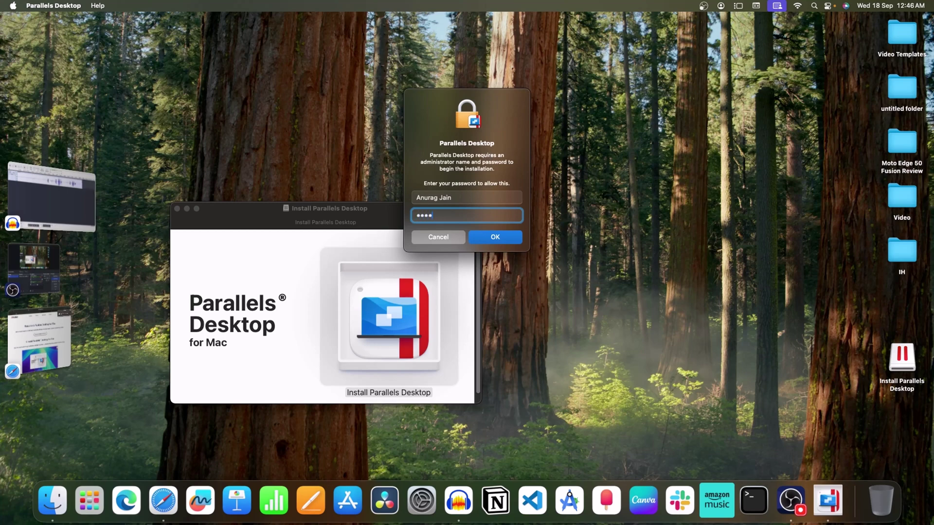
{"action": "type", "text": "a"}
{"action": "left_click", "coordinate": [495, 236]}
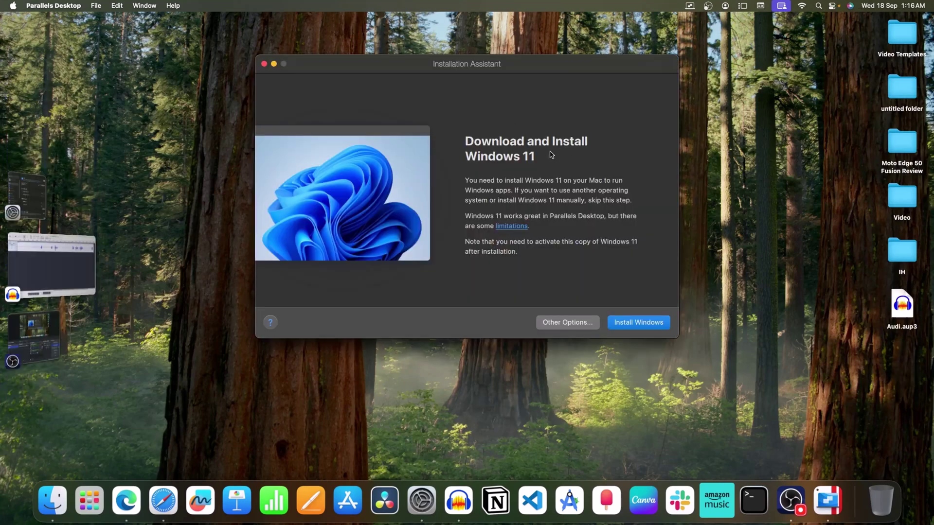
Install Windows 11, allowing camera and microphone access and accepting the Windows License Agreement.
{"action": "left_click", "coordinate": [639, 324]}
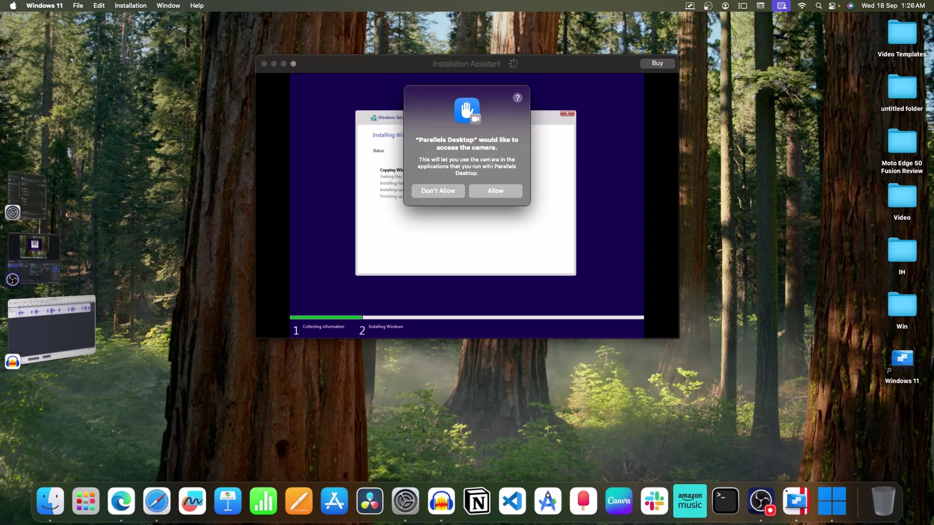
{"action": "left_click", "coordinate": [496, 190]}
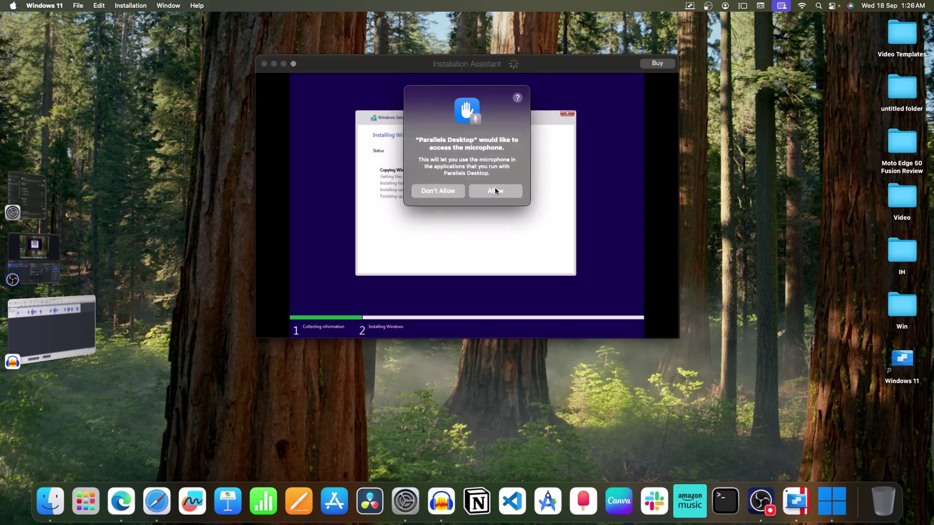
{"action": "left_click", "coordinate": [496, 188]}
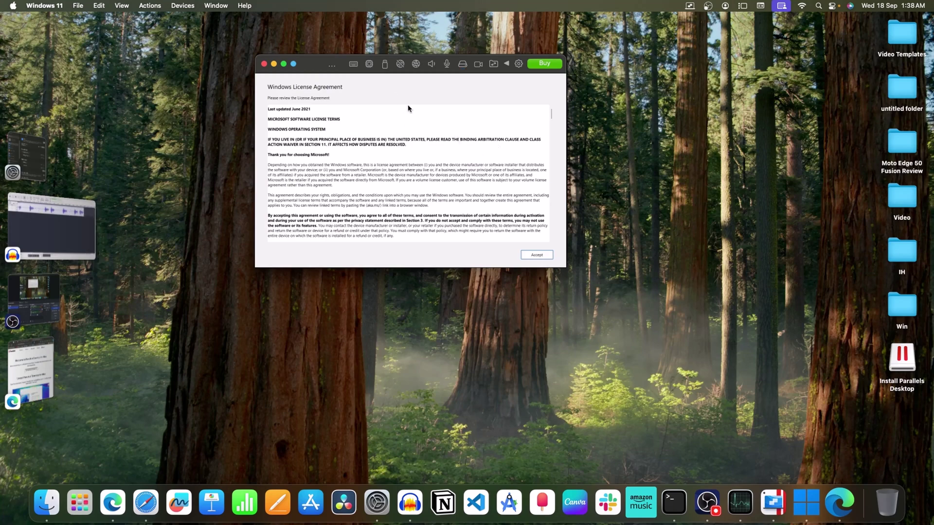
{"action": "left_click", "coordinate": [898, 501]}
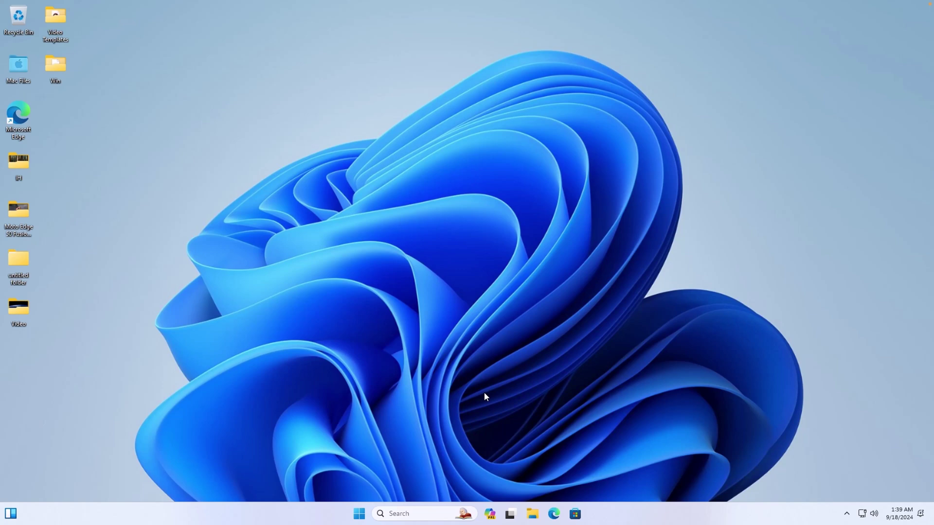
Open Settings from the Start menu and go to Windows Update > Windows Insider Program.
{"action": "left_click", "coordinate": [362, 513]}
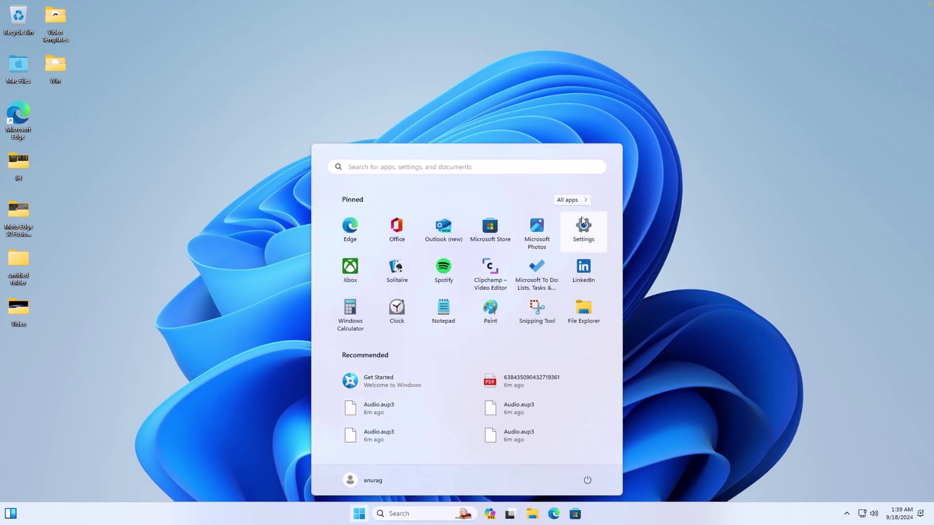
{"action": "left_click", "coordinate": [582, 217]}
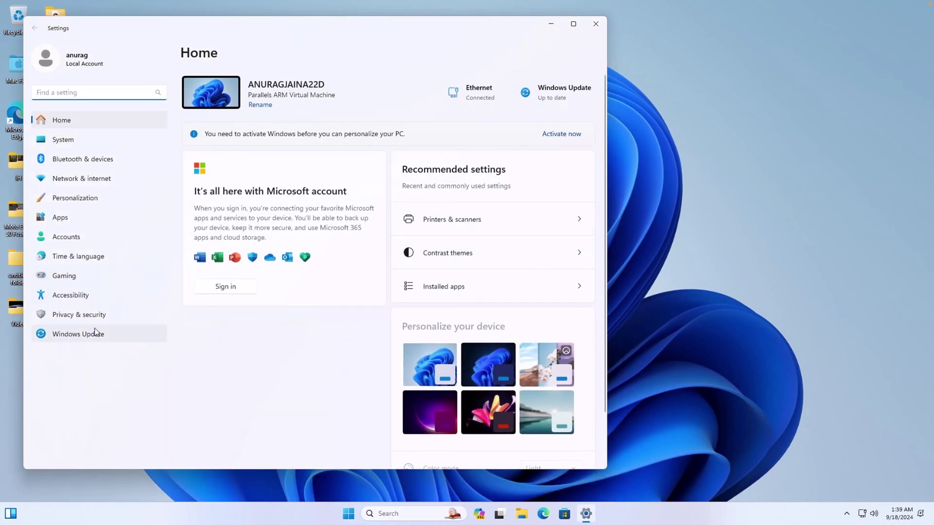
{"action": "left_click", "coordinate": [95, 333]}
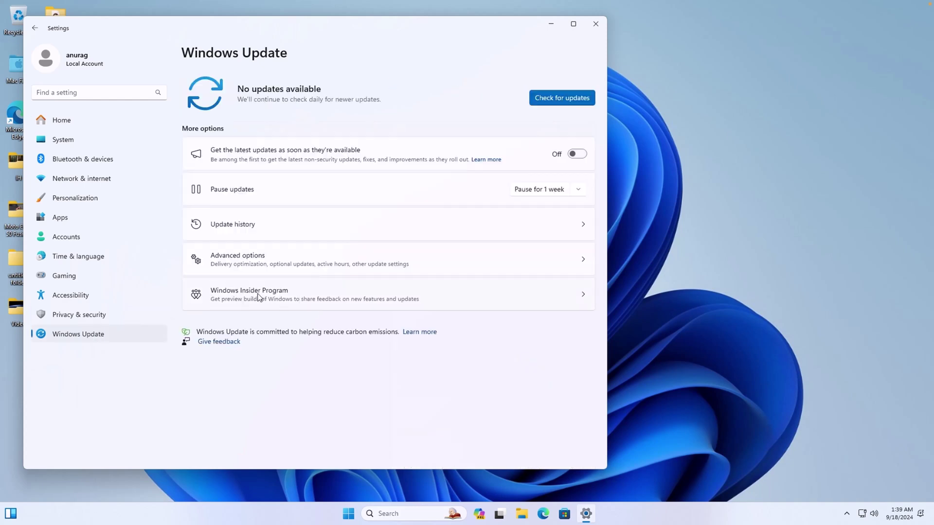
{"action": "left_click", "coordinate": [329, 292]}
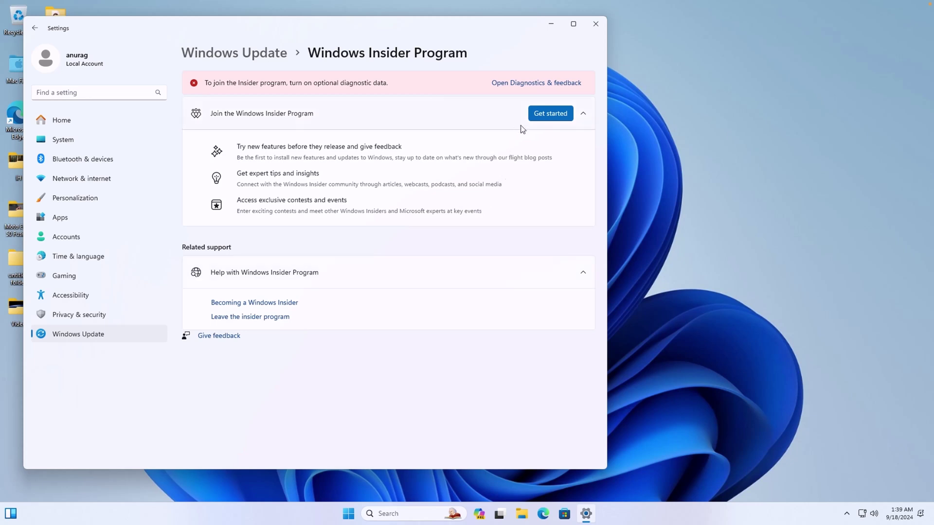
Start joining the Insider Program and link a Microsoft account.
{"action": "left_click", "coordinate": [539, 117]}
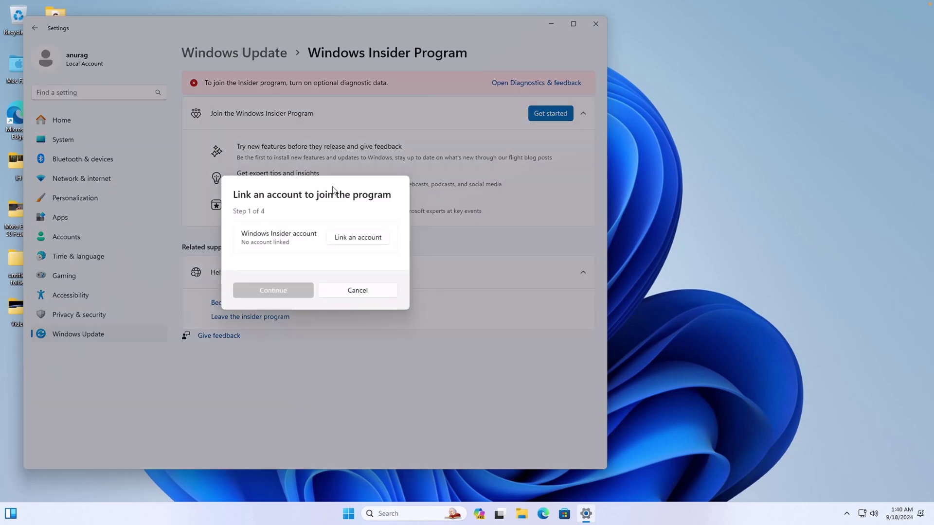
{"action": "left_click", "coordinate": [359, 238]}
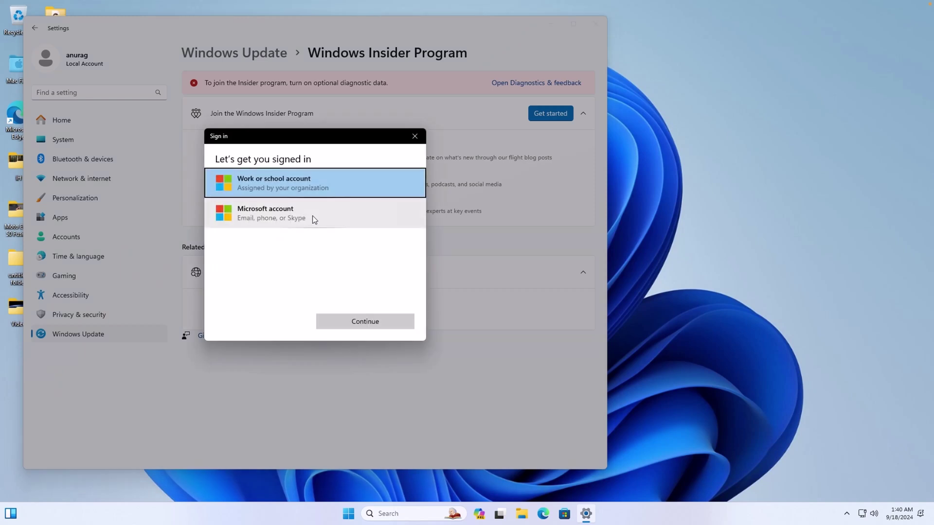
{"action": "left_click", "coordinate": [313, 217]}
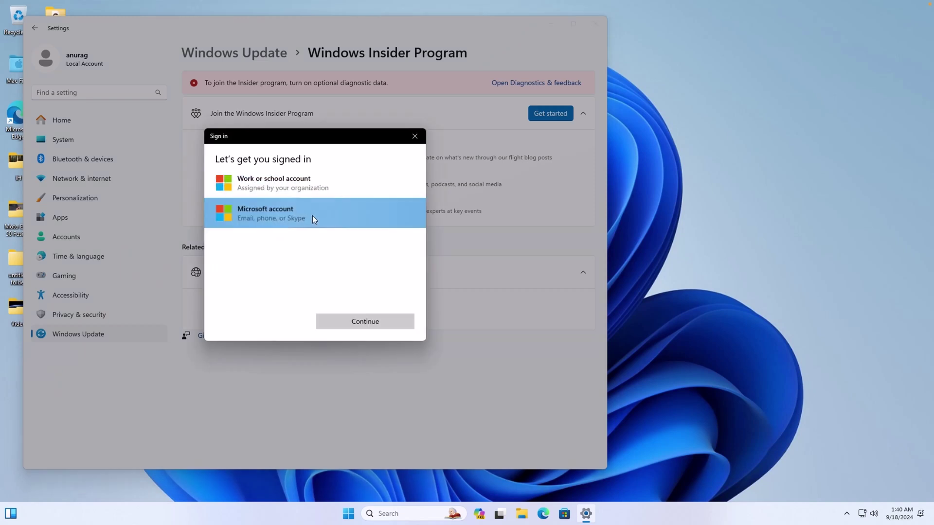
{"action": "left_click", "coordinate": [341, 320]}
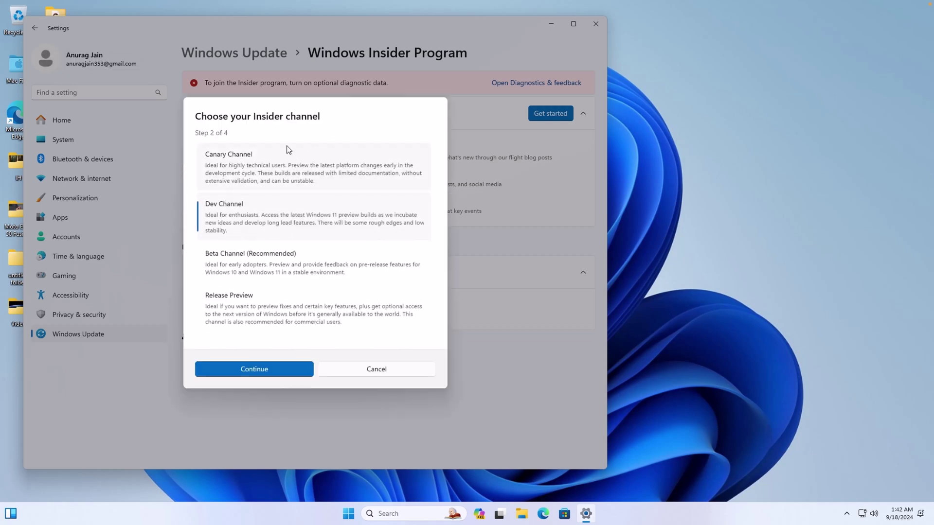
Choose the Release Preview channel, accept the agreements, and restart now.
{"action": "left_click", "coordinate": [271, 305]}
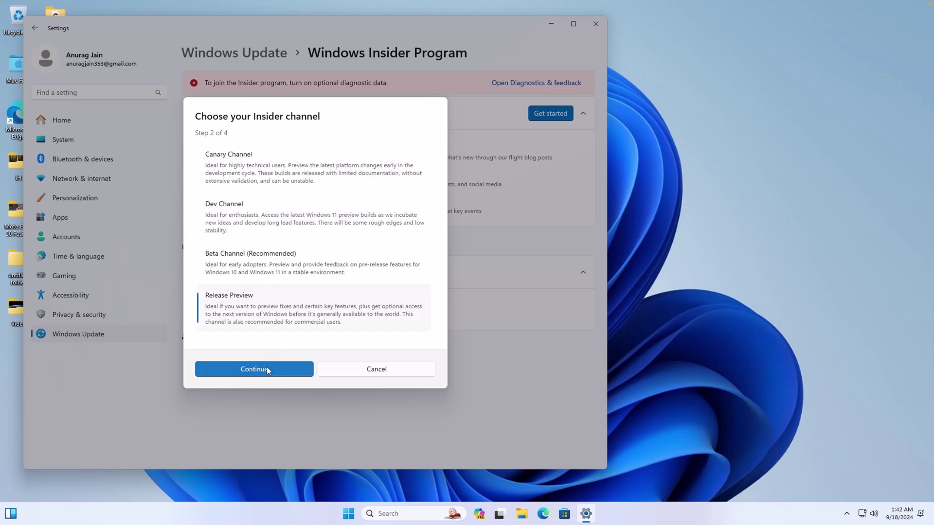
{"action": "left_click", "coordinate": [266, 368]}
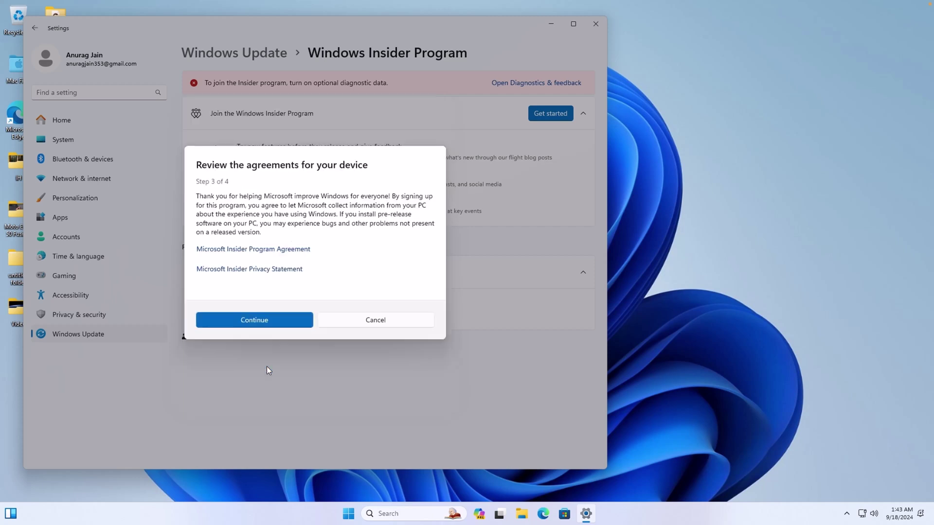
{"action": "left_click", "coordinate": [262, 319]}
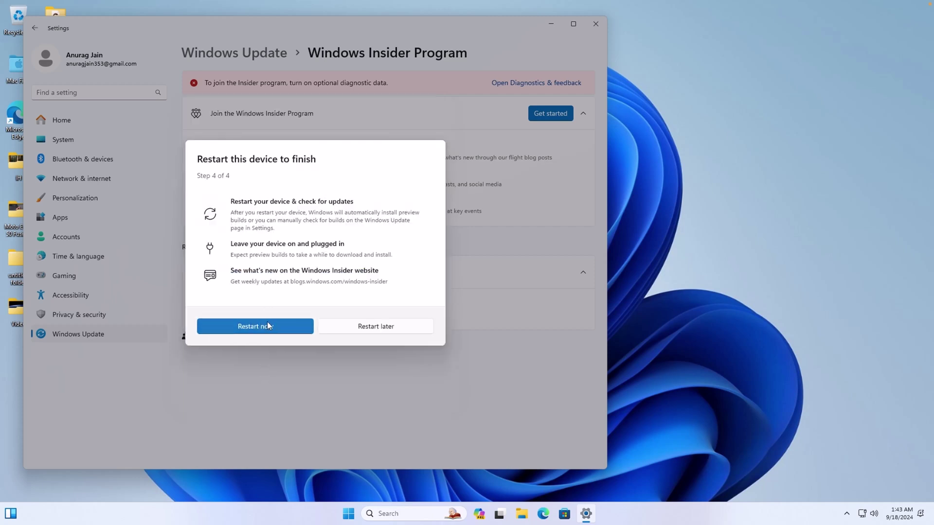
{"action": "left_click", "coordinate": [267, 326]}
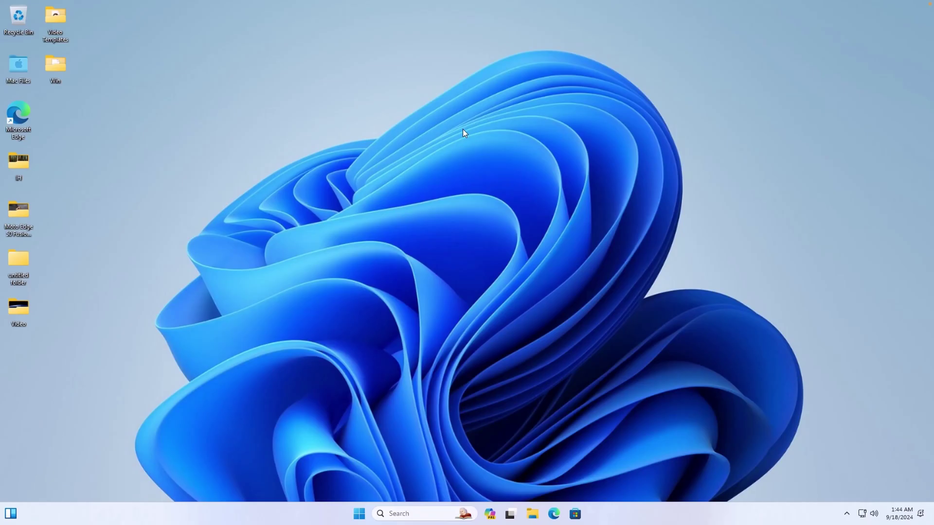
From the Windows Insider Program page, open Diagnostics & feedback and turn Send optional diagnostic data On.
{"action": "left_click", "coordinate": [359, 513]}
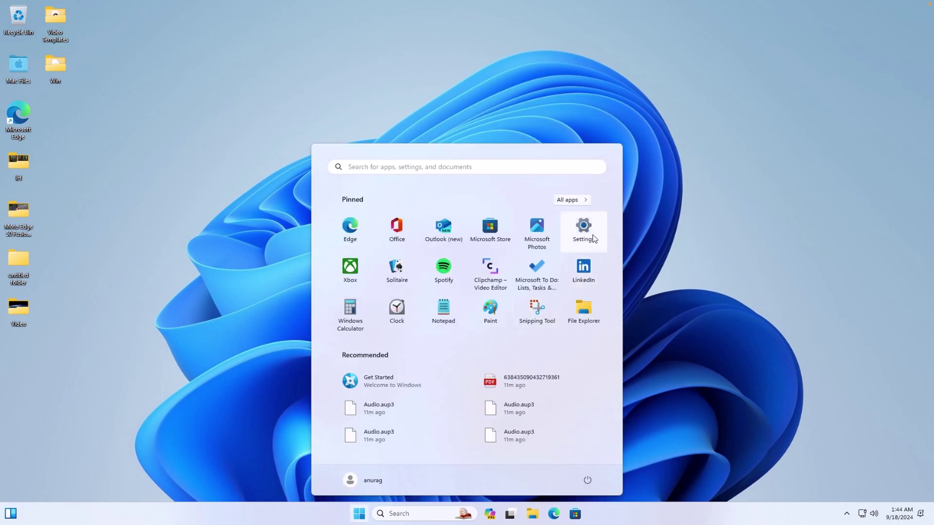
{"action": "left_click", "coordinate": [594, 237]}
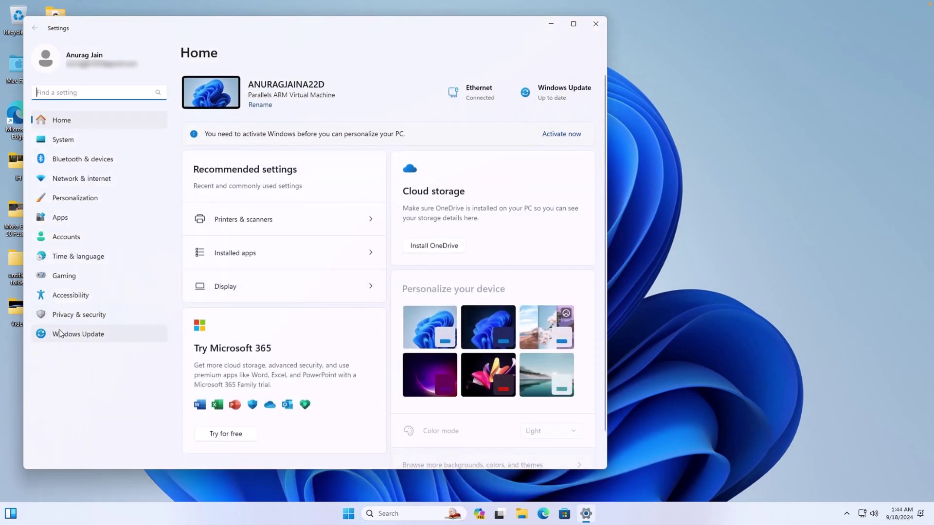
{"action": "left_click", "coordinate": [91, 335]}
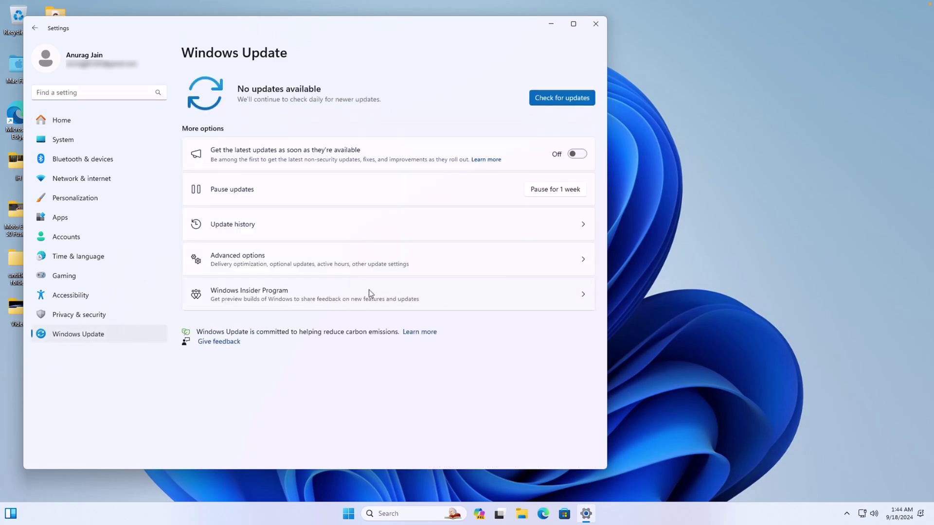
{"action": "left_click", "coordinate": [376, 290]}
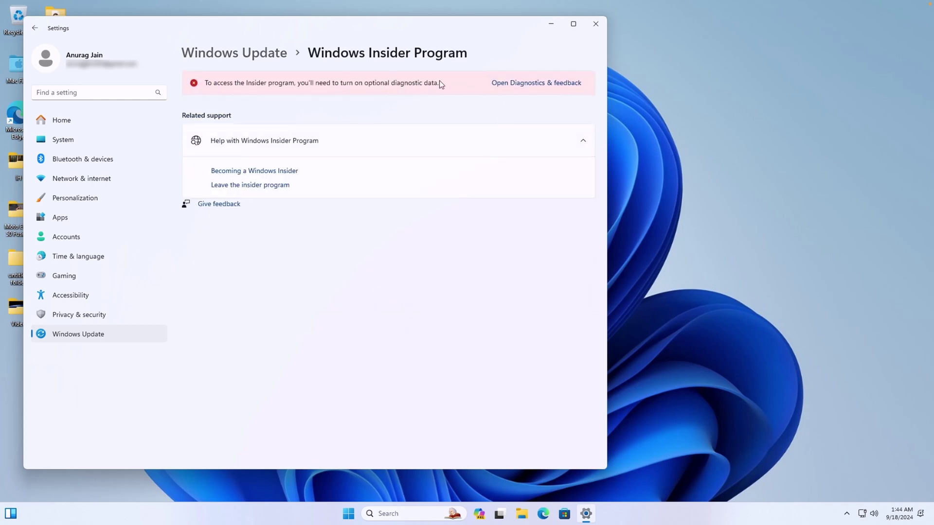
{"action": "left_click", "coordinate": [547, 85]}
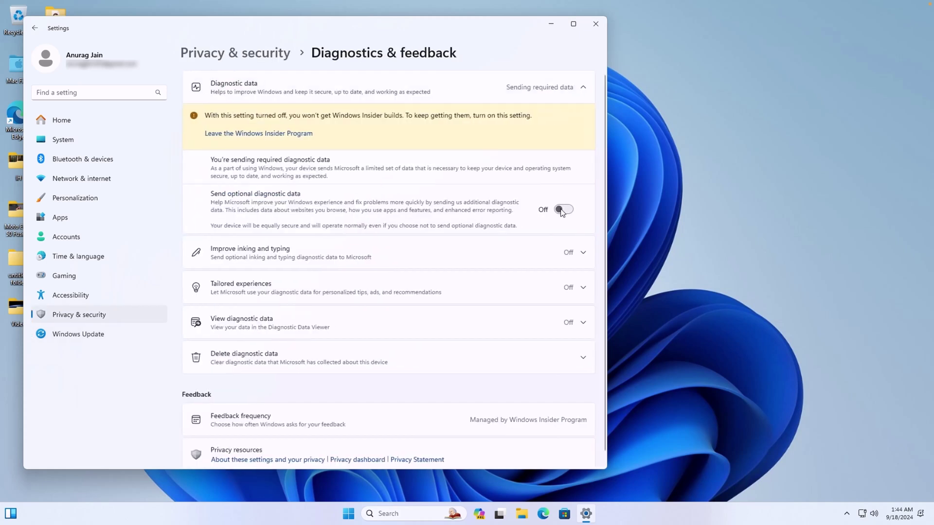
{"action": "left_click", "coordinate": [561, 210]}
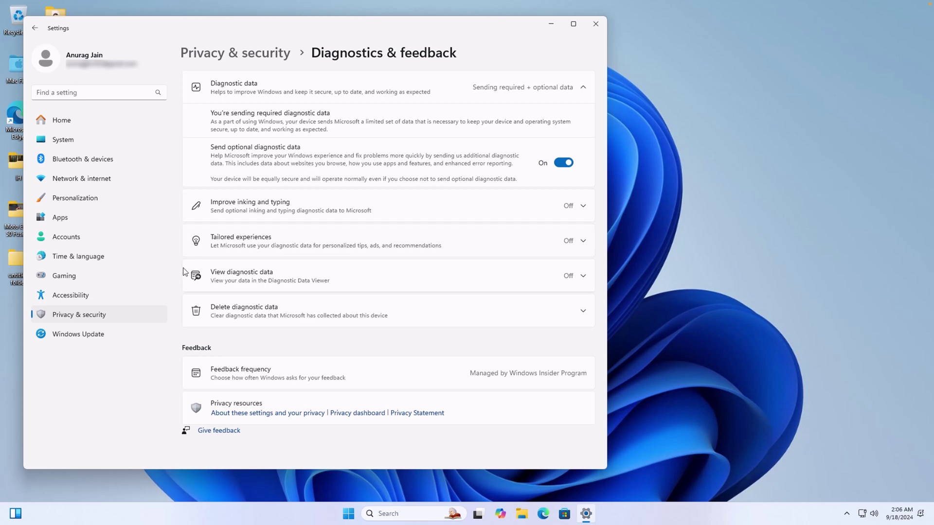
On Windows Update, turn on 'Get the latest updates as soon as they're available' and check for updates.
{"action": "left_click", "coordinate": [98, 333]}
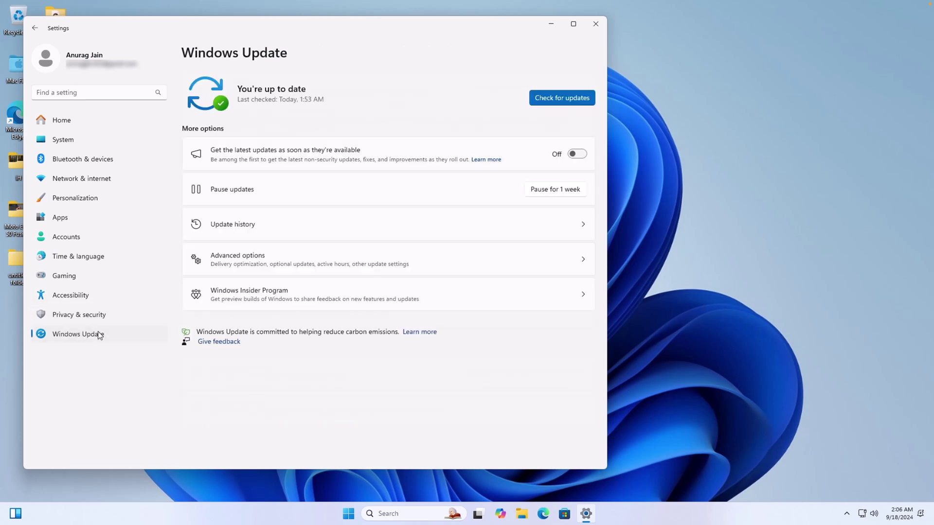
{"action": "left_click", "coordinate": [577, 153]}
{"action": "left_click", "coordinate": [552, 98]}
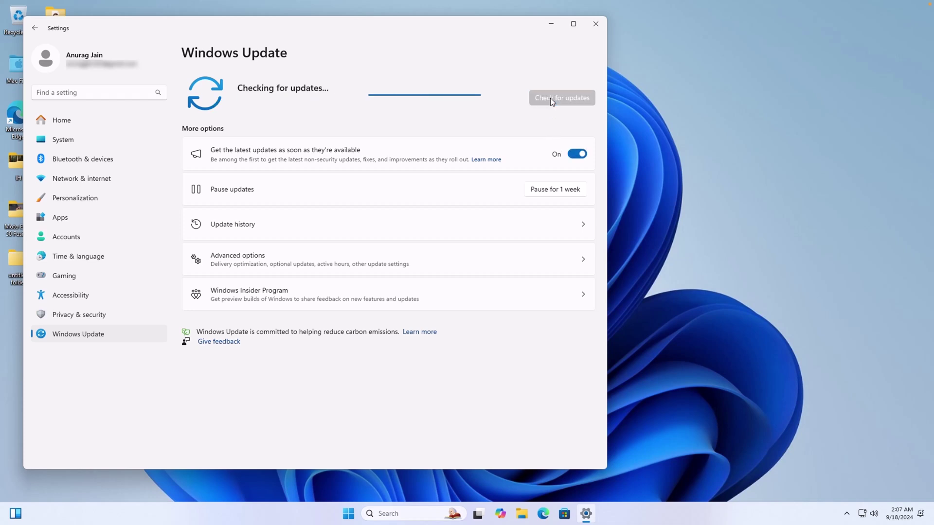